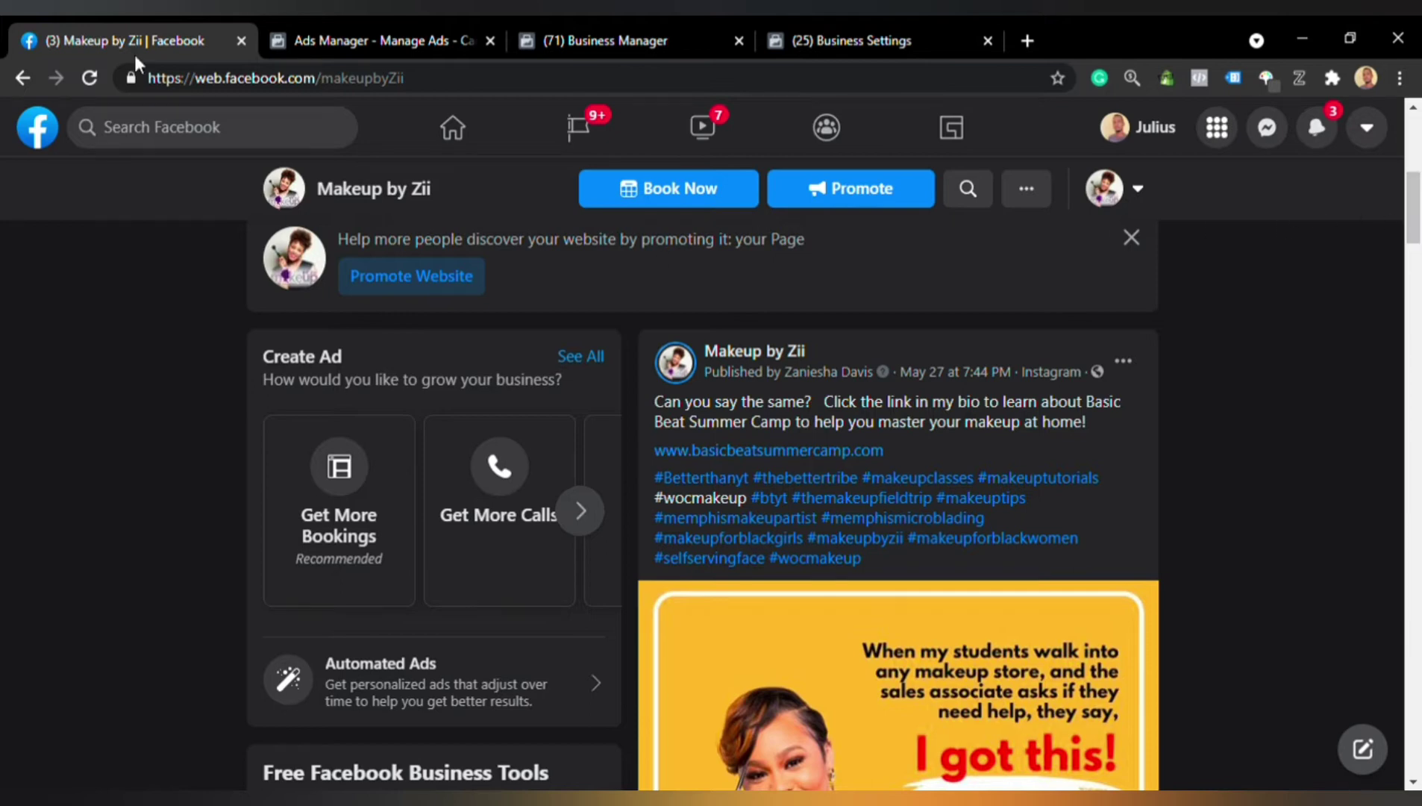
# Check the campaigns list in Ads Manager and return to the Makeup by Zii Facebook page
pyautogui.click(330, 41)
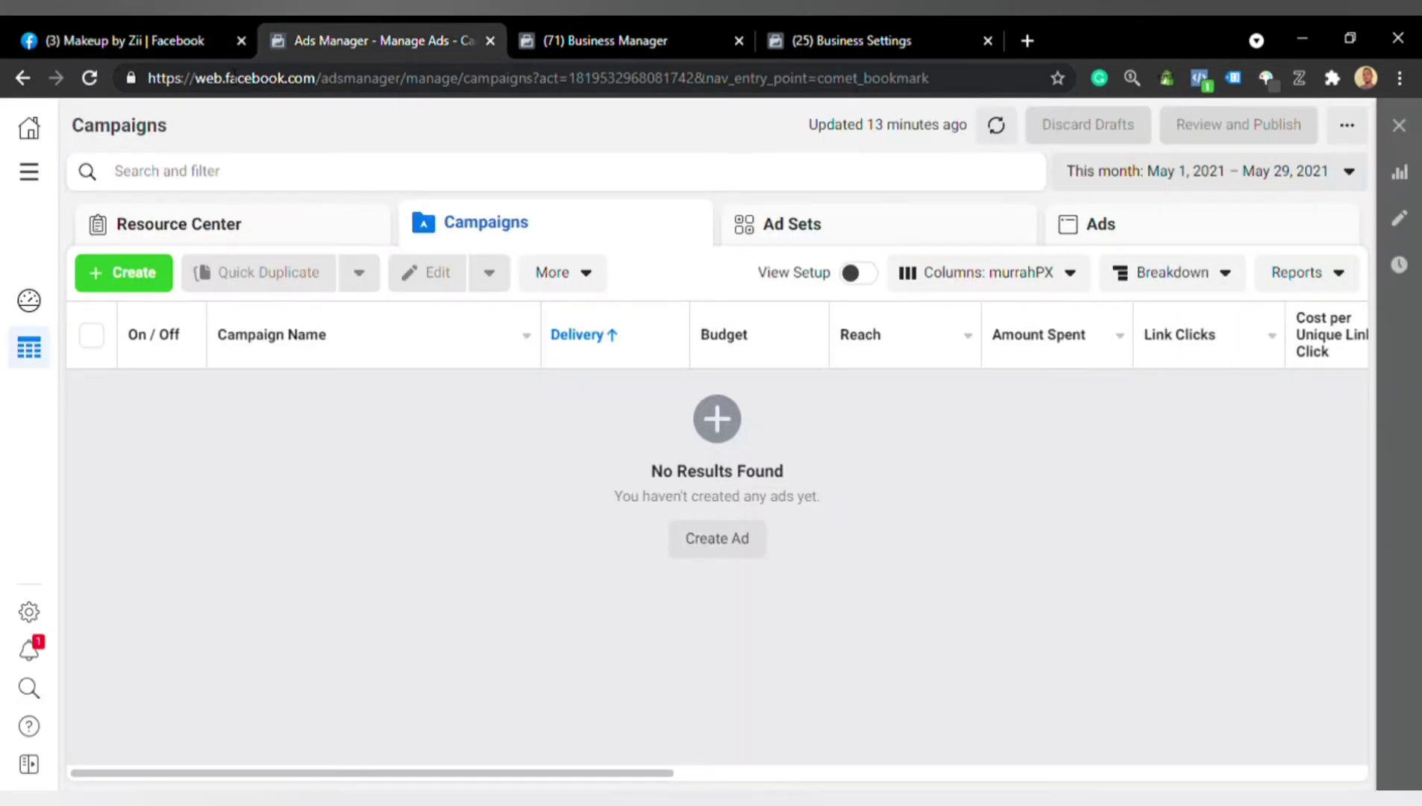
pyautogui.click(143, 39)
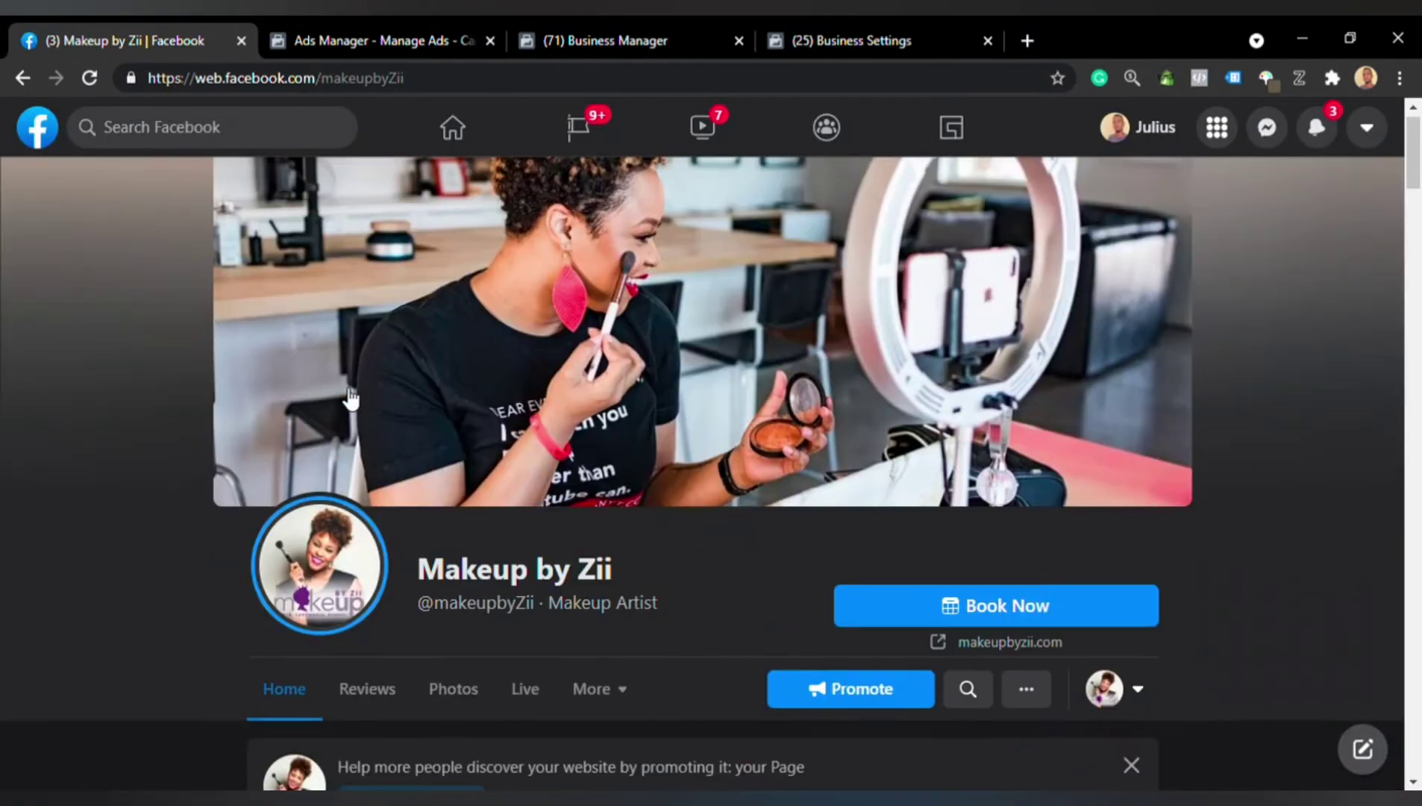
# Open business.facebook.com/overview in a new browser tab
pyautogui.click(1026, 41)
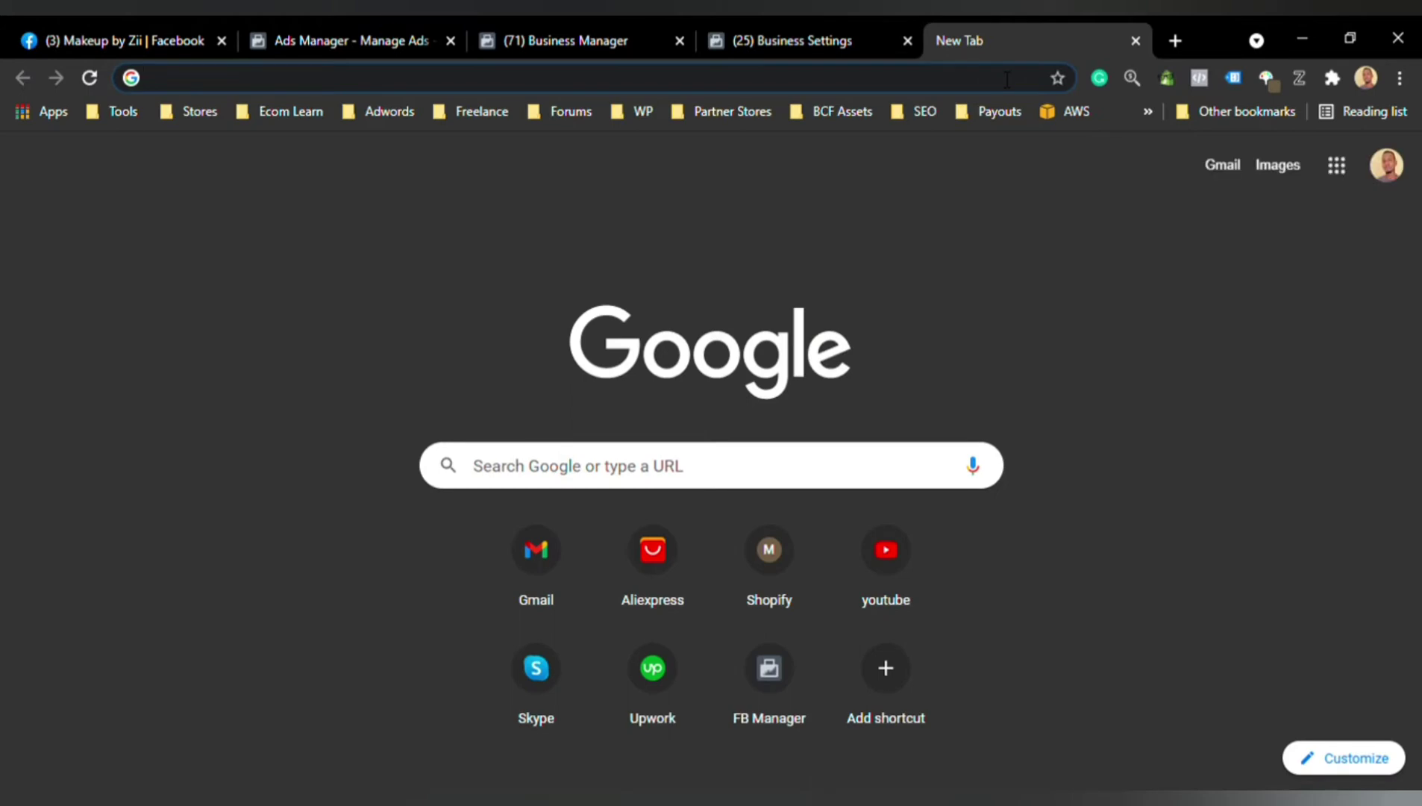
pyautogui.write('business')
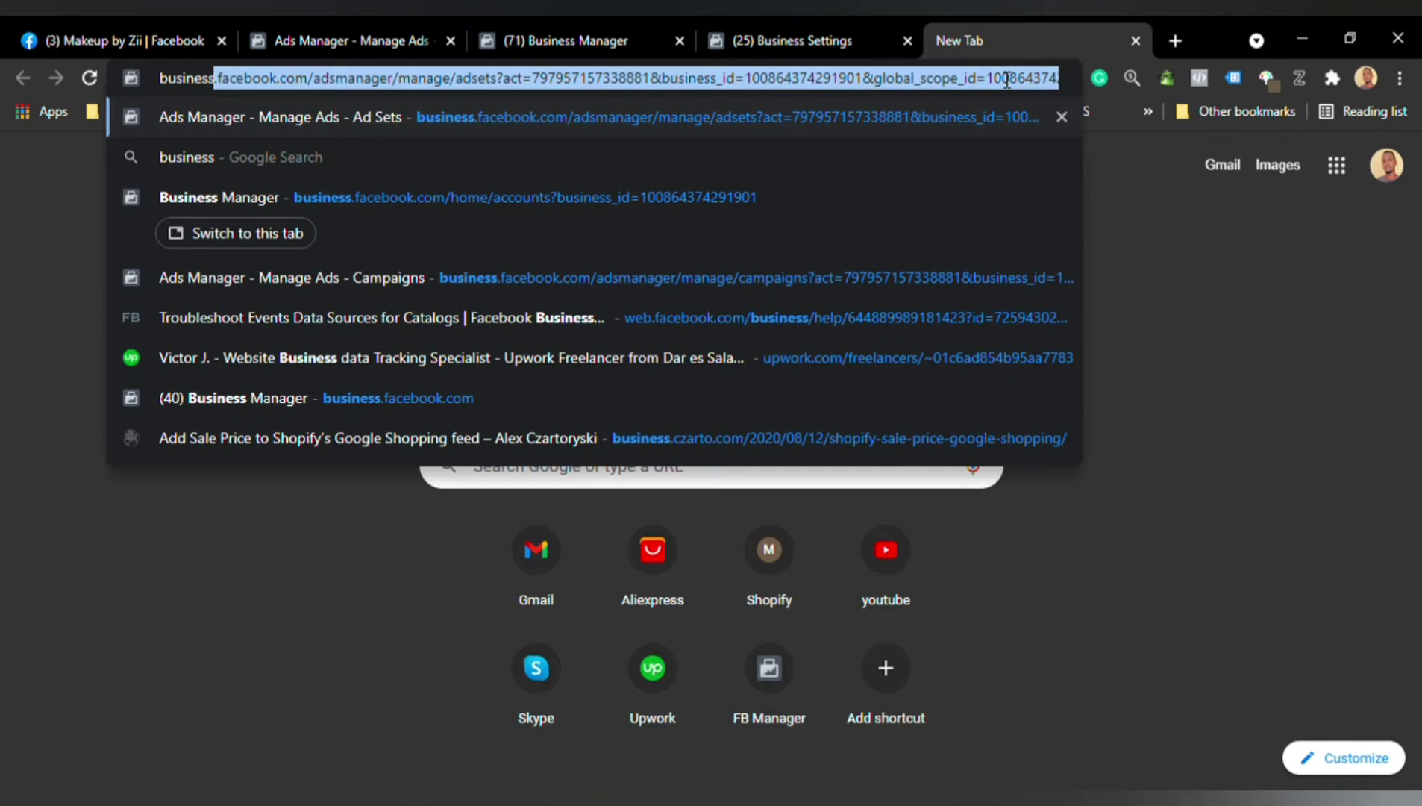
pyautogui.write('.facebook.com/o')
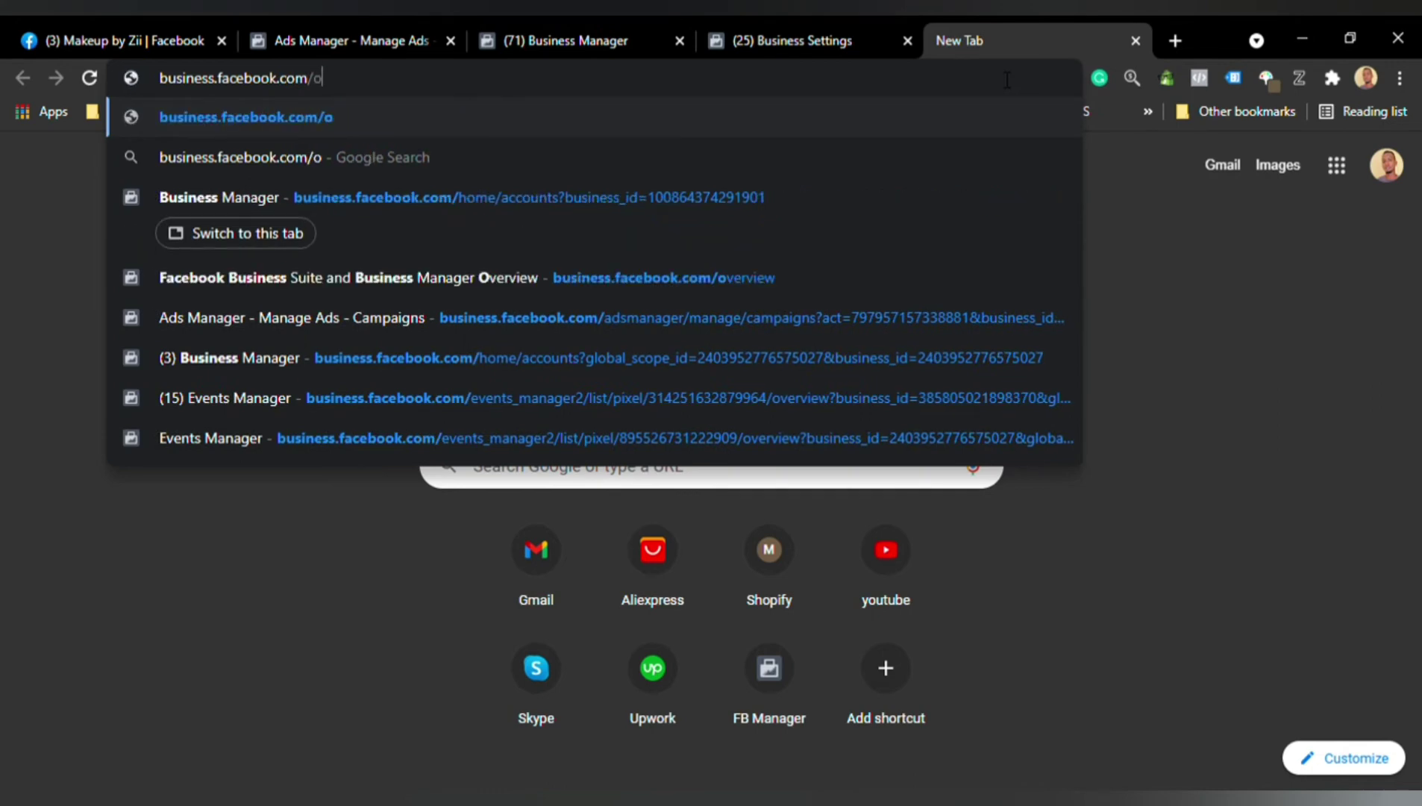
pyautogui.write('vervi')
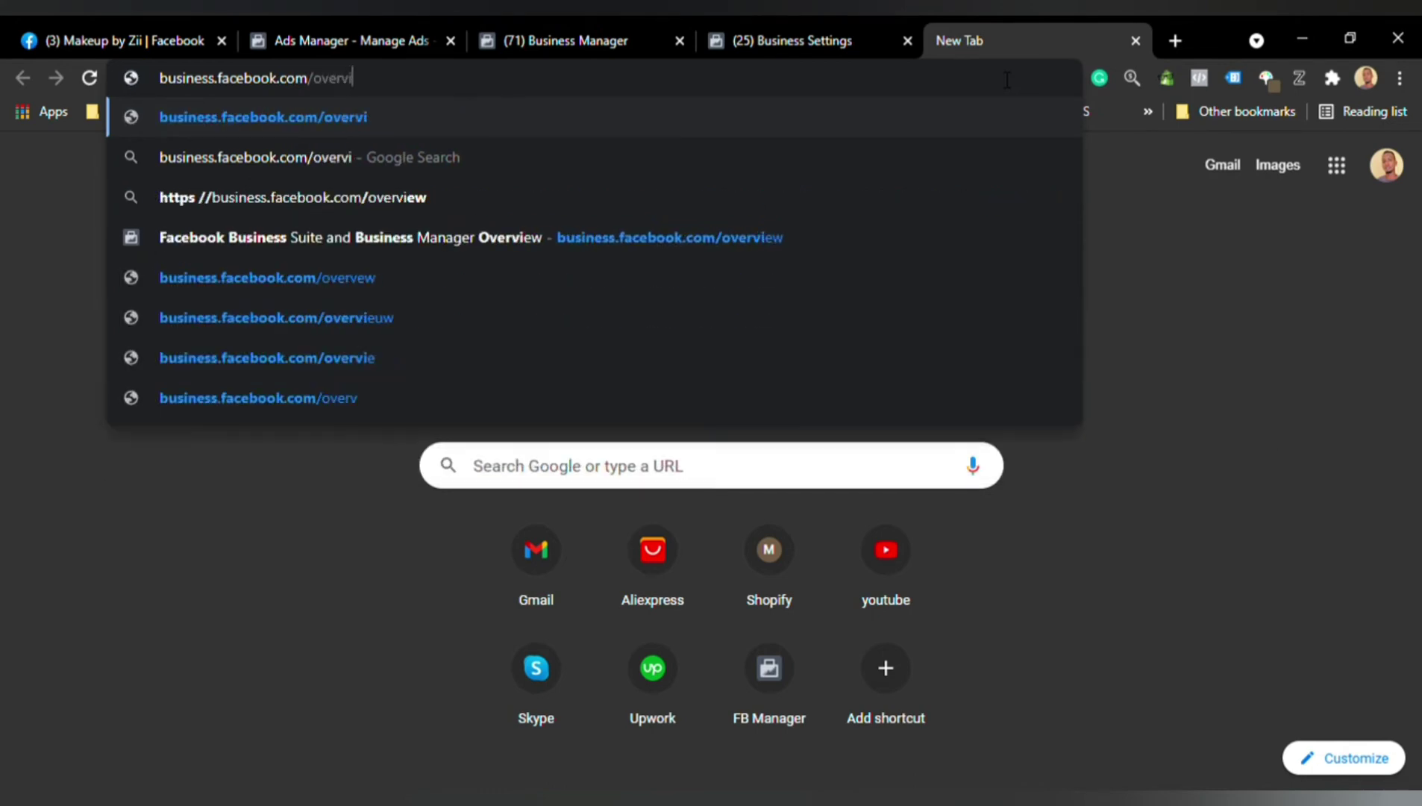
pyautogui.write('ew')
pyautogui.press('Return')
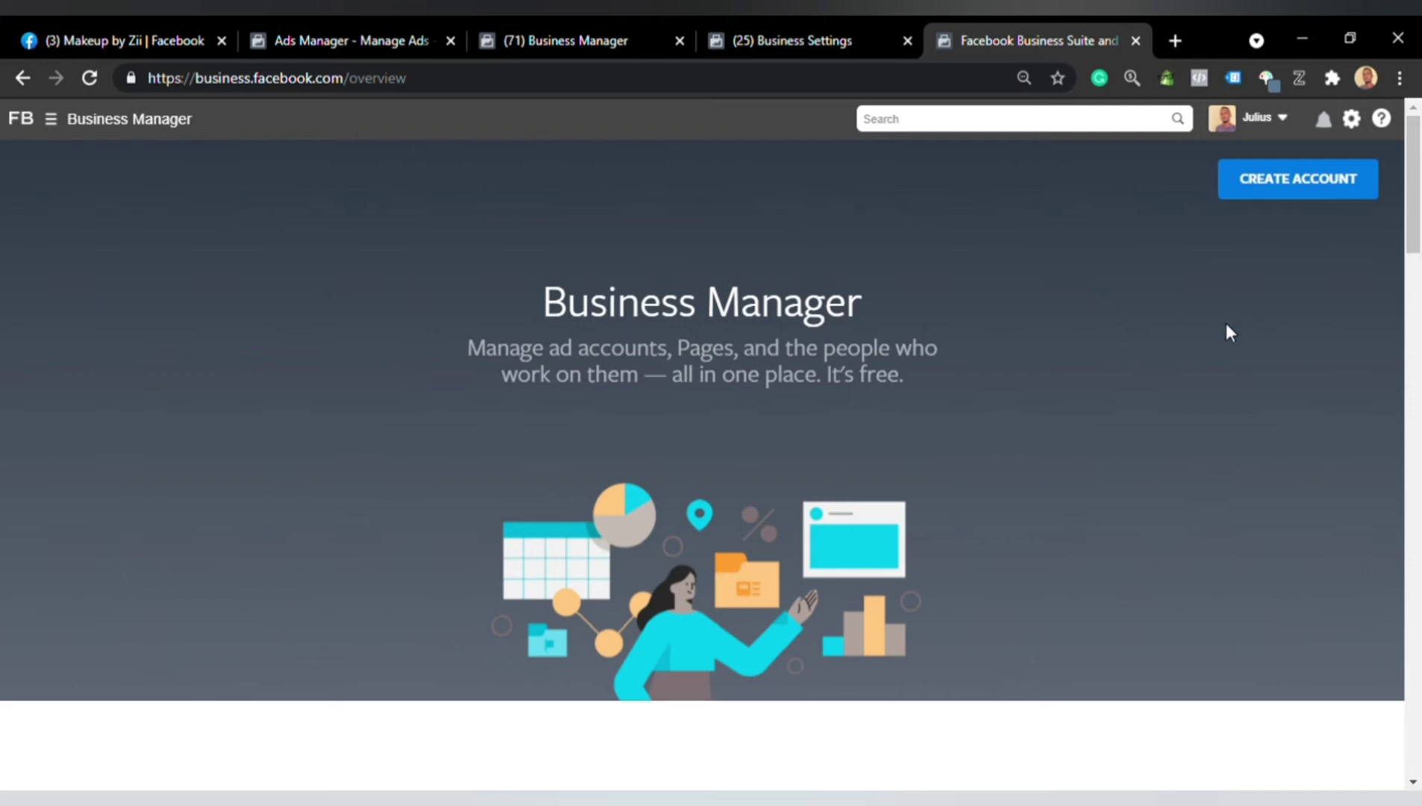
# View the Business Manager home page and show the Ad Accounts page in Business Settings
pyautogui.click(545, 30)
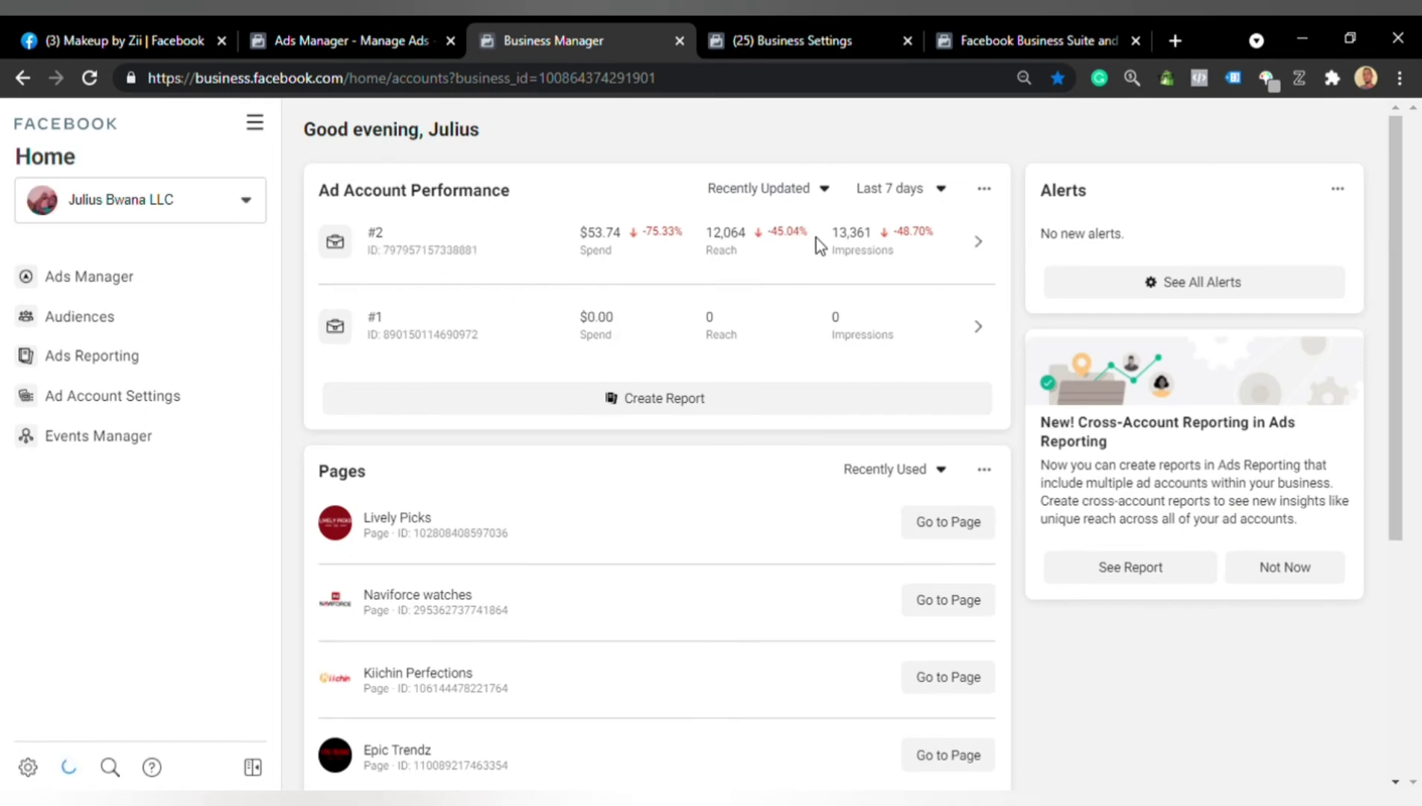
pyautogui.click(782, 32)
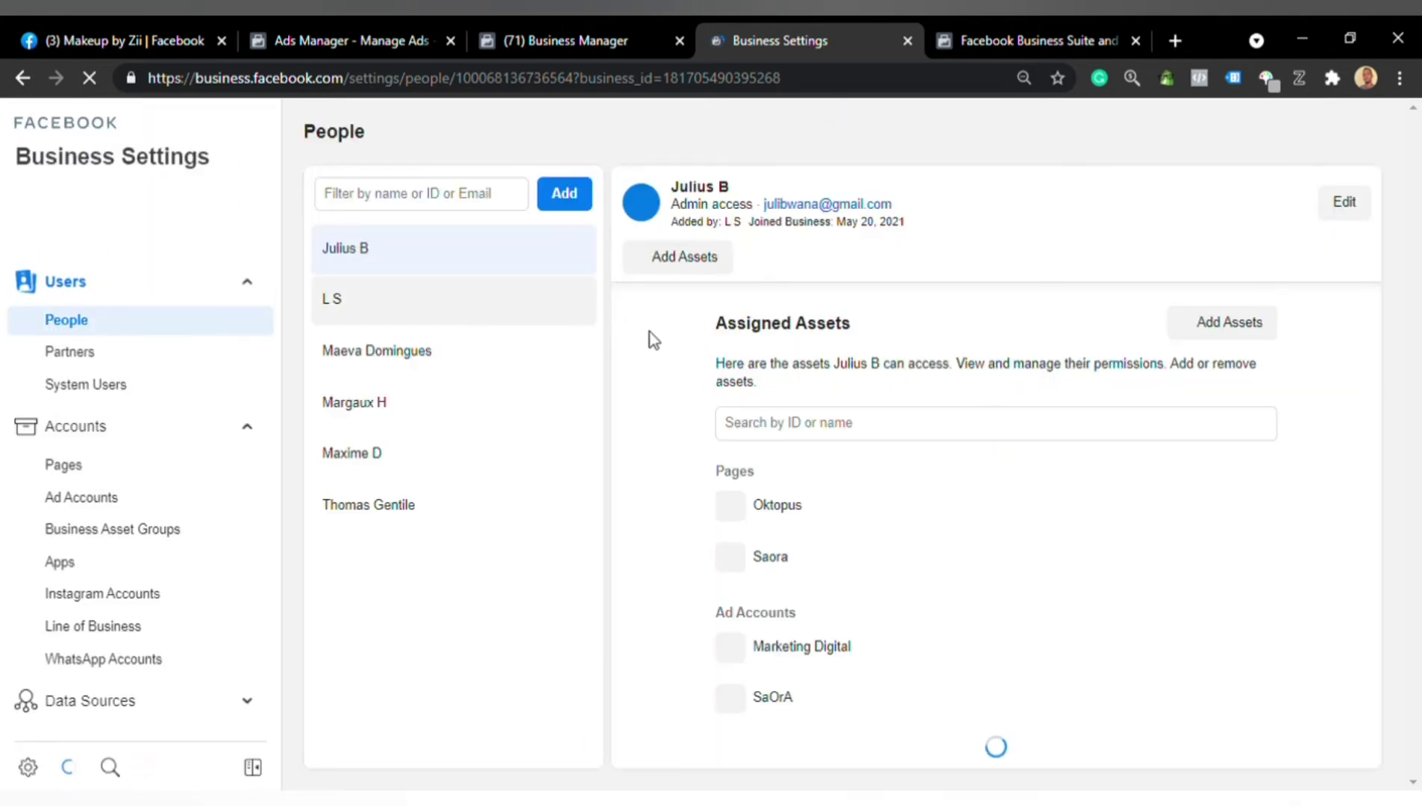
pyautogui.scroll(-1, 181, 523)
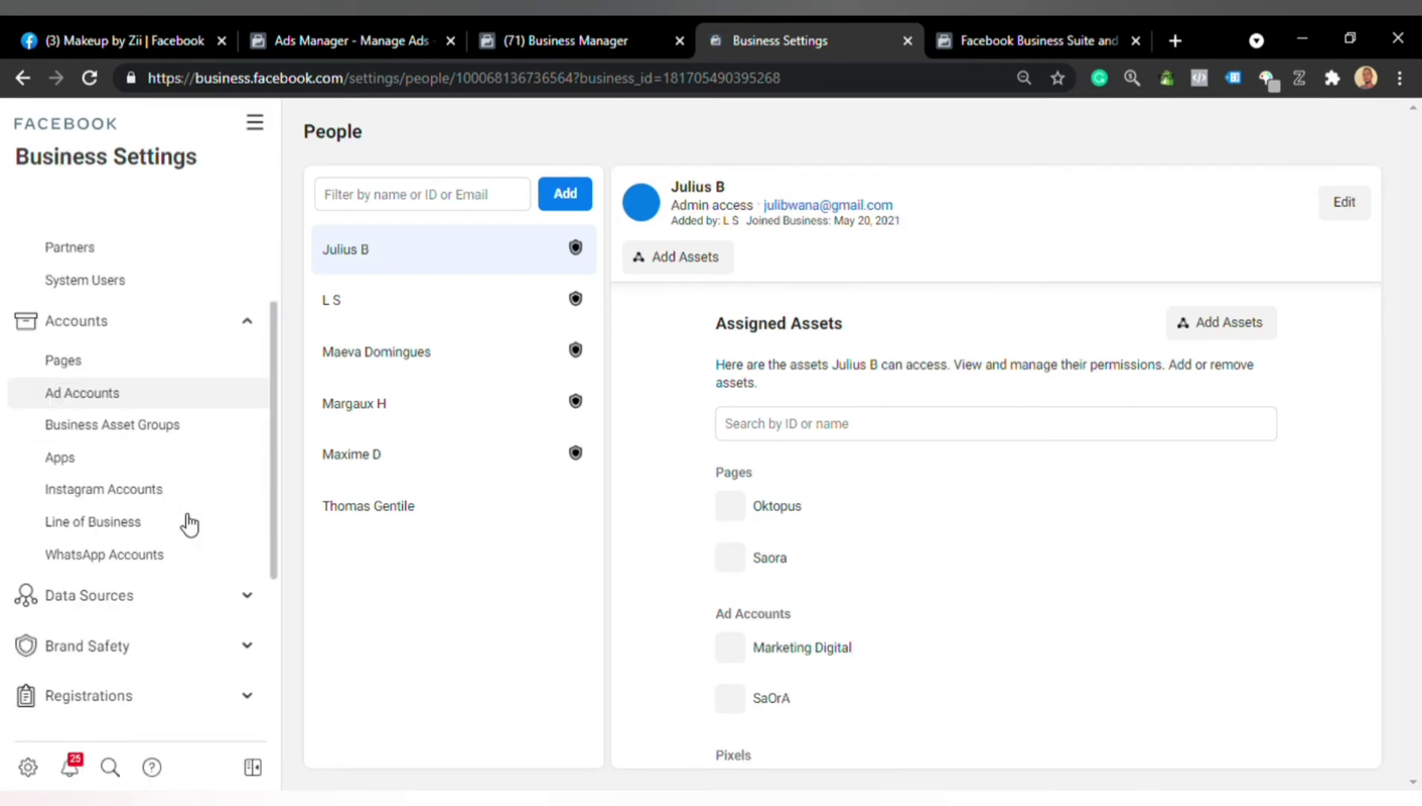
pyautogui.scroll(1, 275, 350)
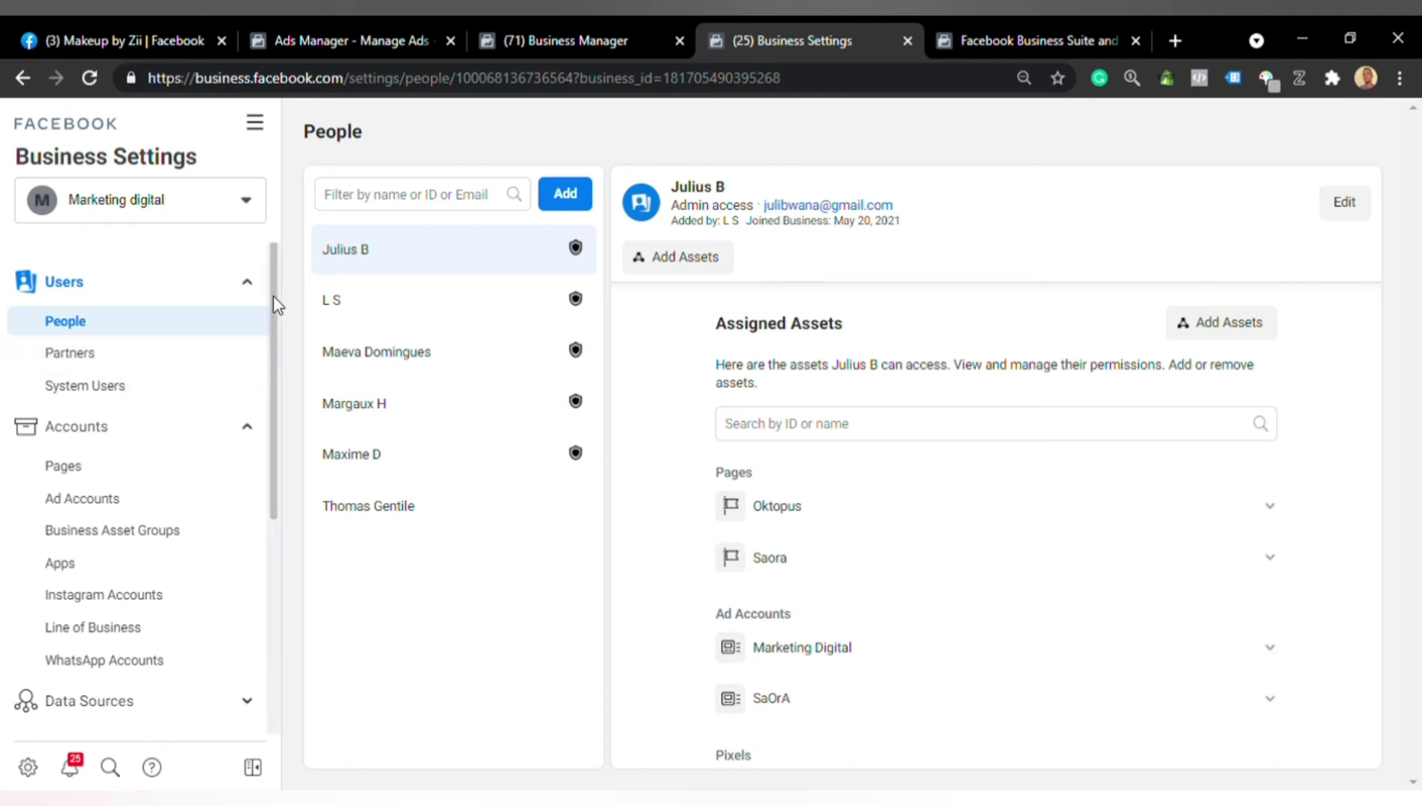
pyautogui.moveTo(273, 301); pyautogui.dragTo(272, 352)
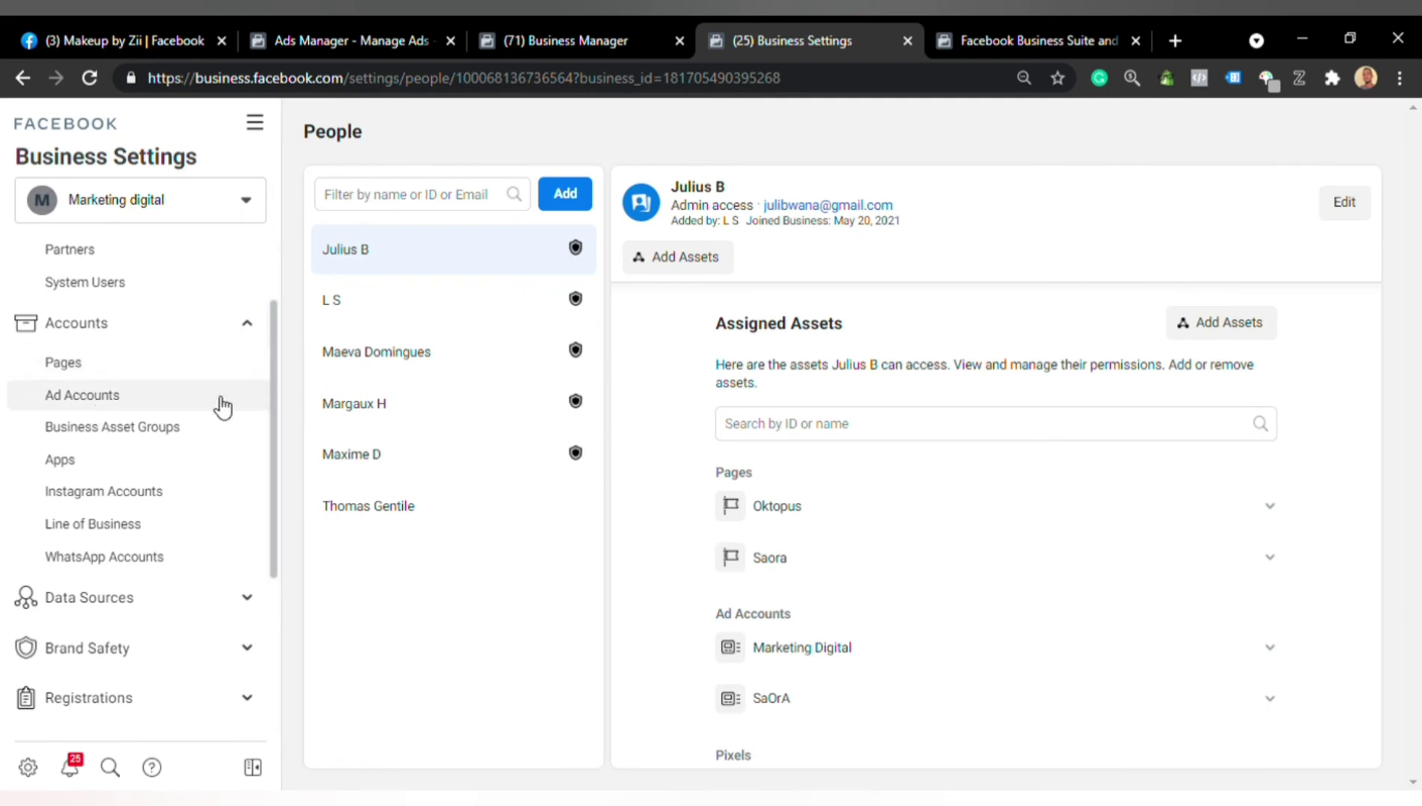
pyautogui.click(187, 411)
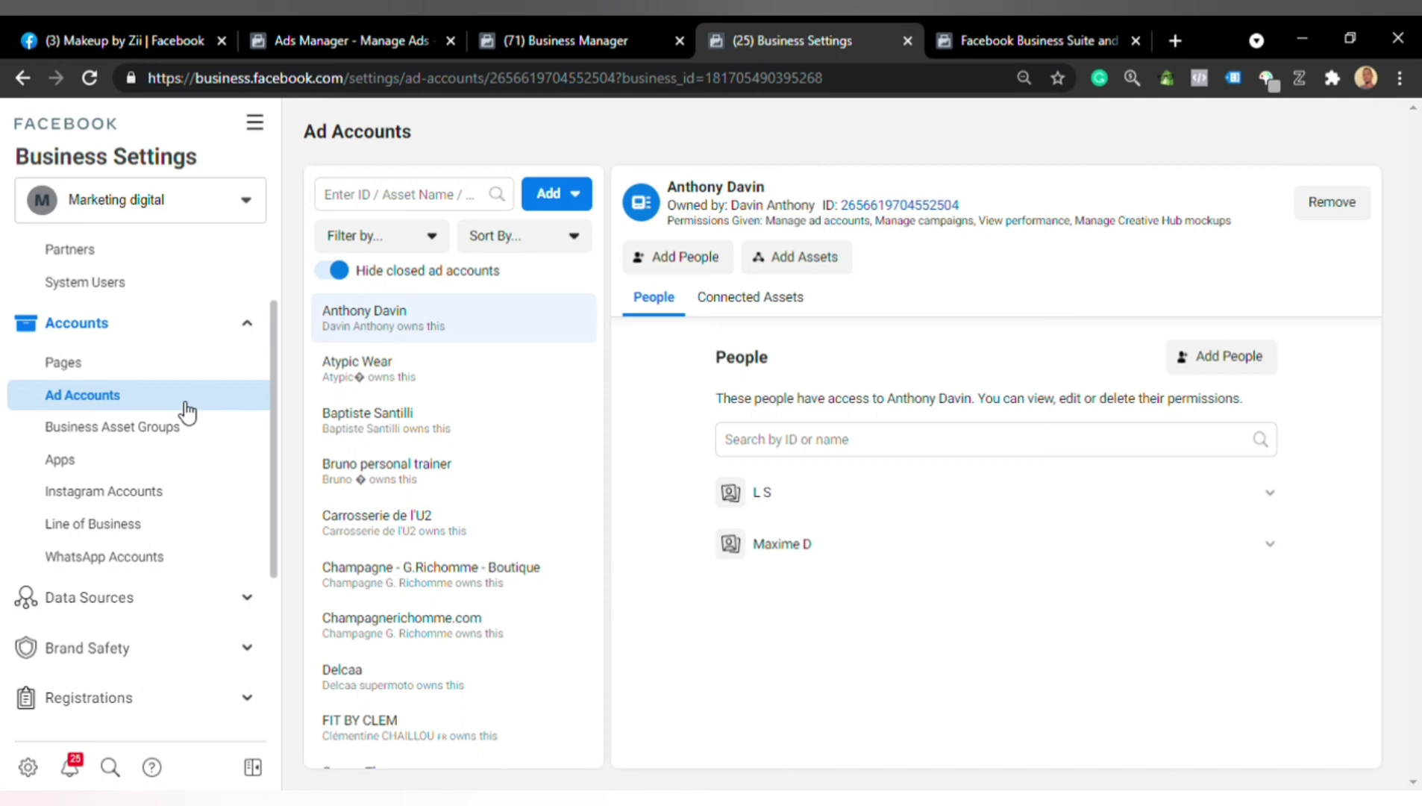
# Show the Instagram Accounts page of the Marketing digital business
pyautogui.moveTo(275, 326); pyautogui.dragTo(277, 355)
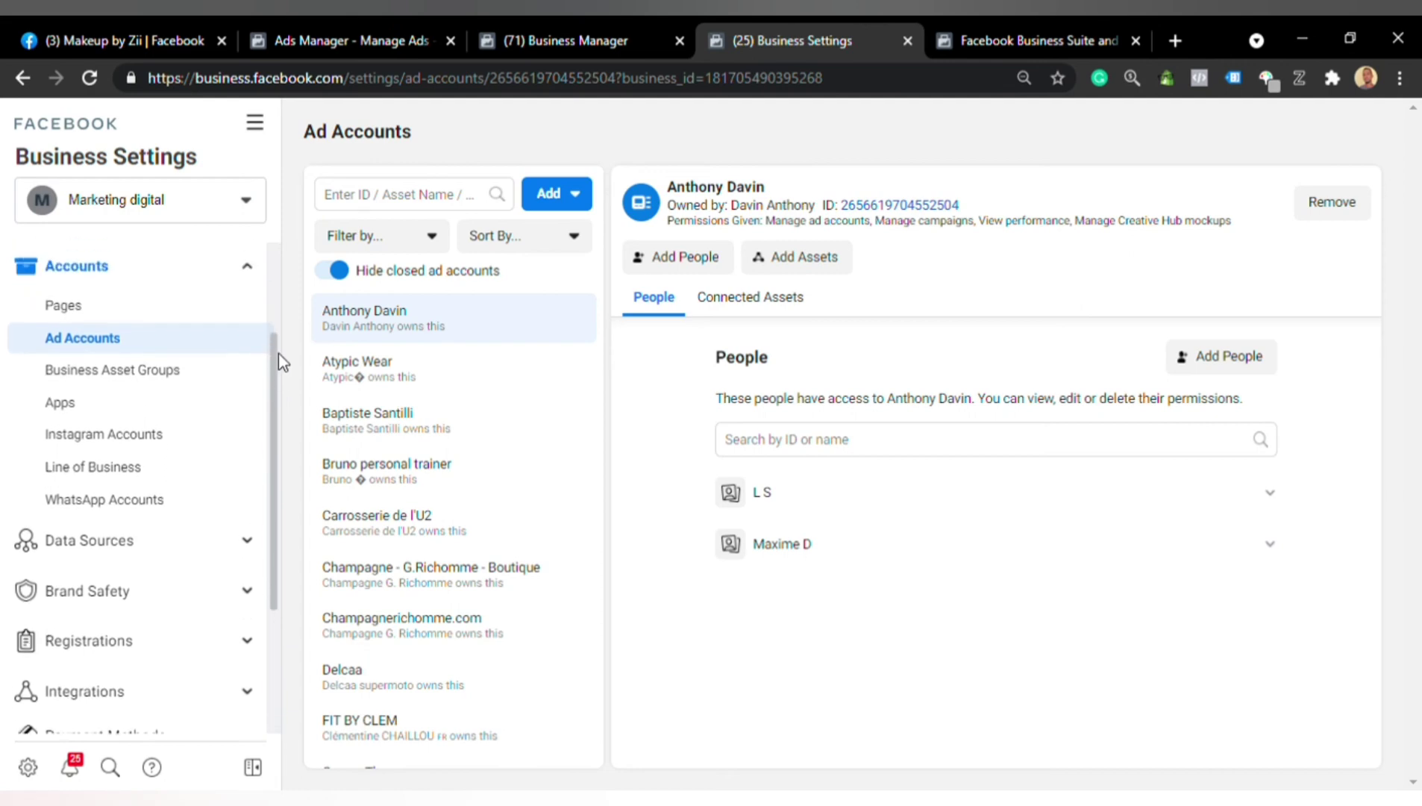
pyautogui.moveTo(273, 348); pyautogui.dragTo(283, 372)
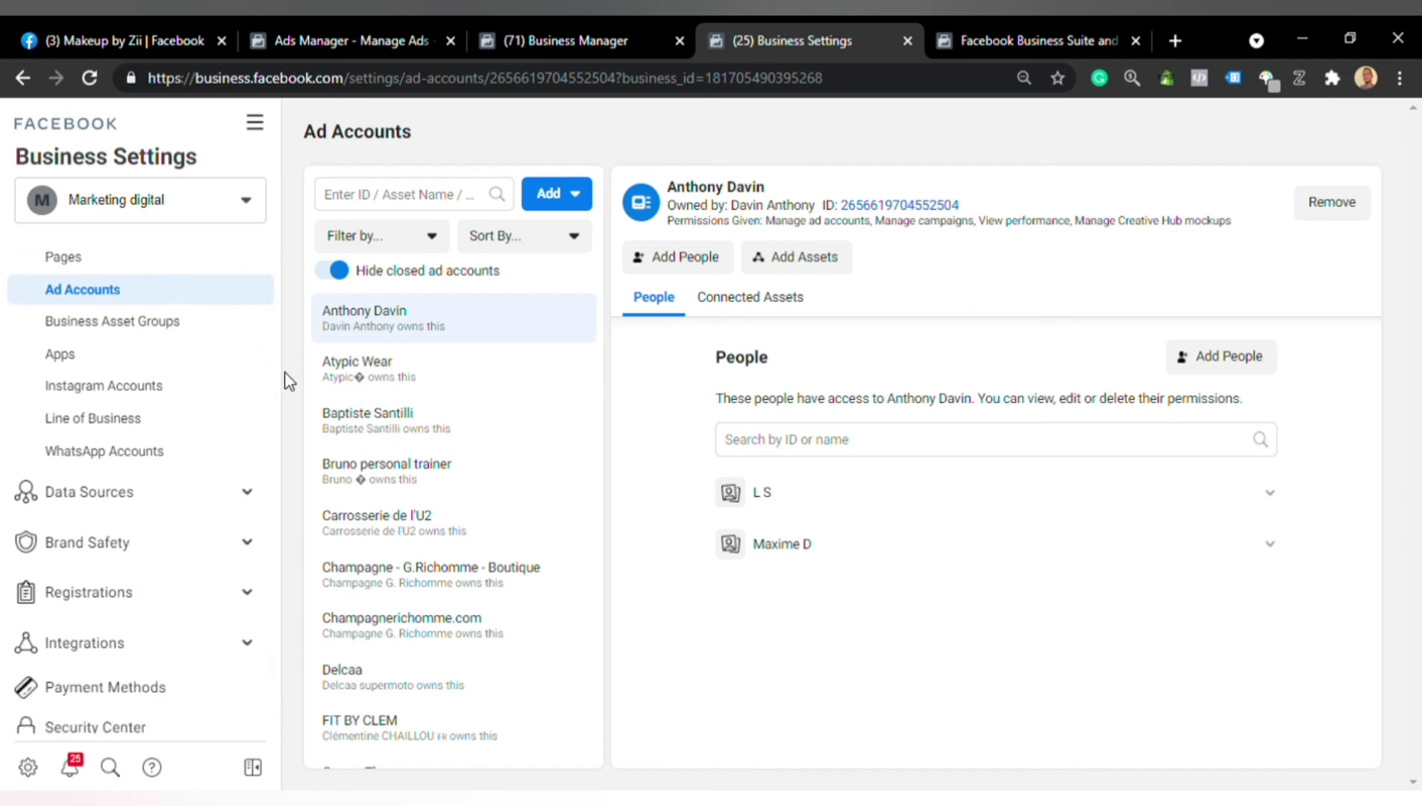
pyautogui.moveTo(276, 378)
pyautogui.mouseDown()
pyautogui.moveTo(280, 326)
pyautogui.moveTo(289, 381)
pyautogui.mouseUp()
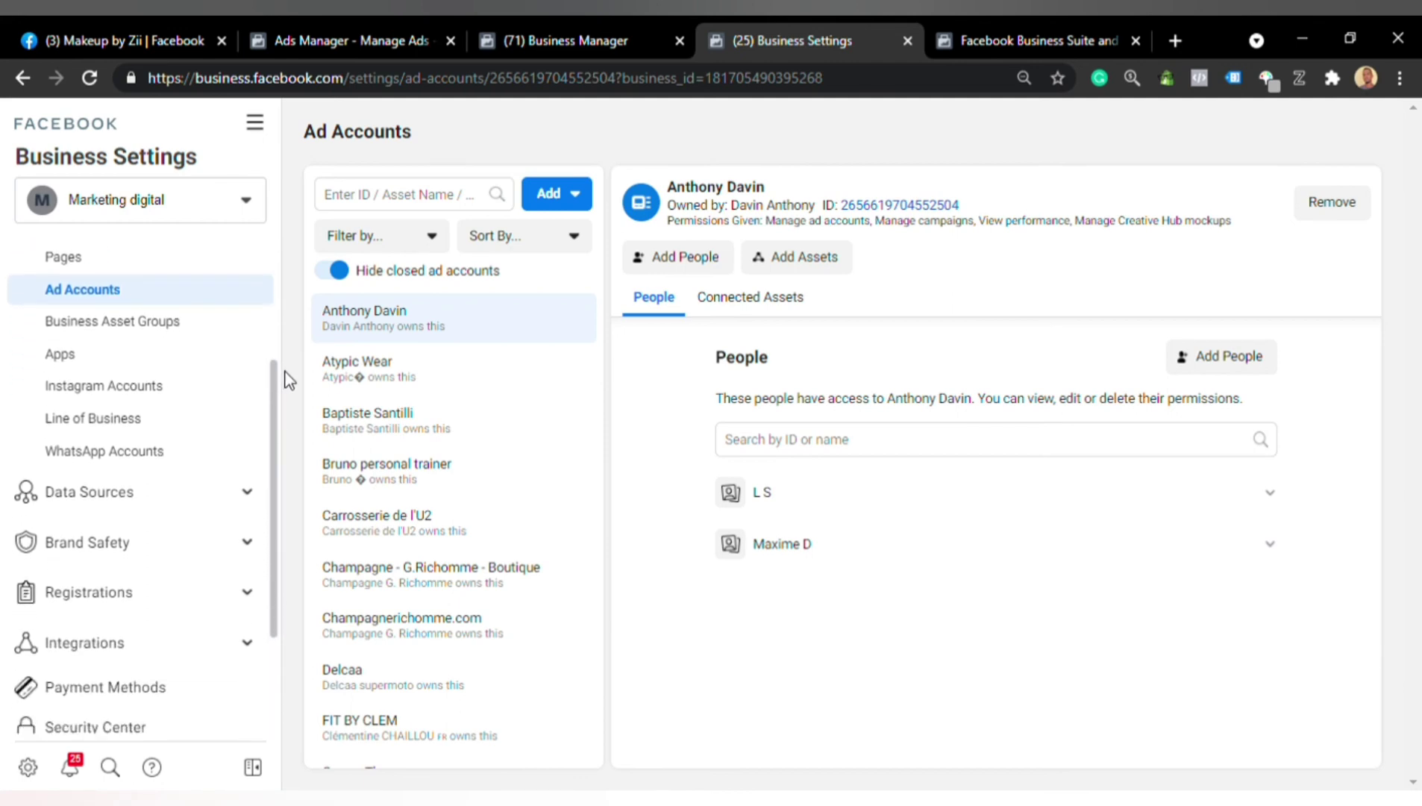
pyautogui.click(151, 392)
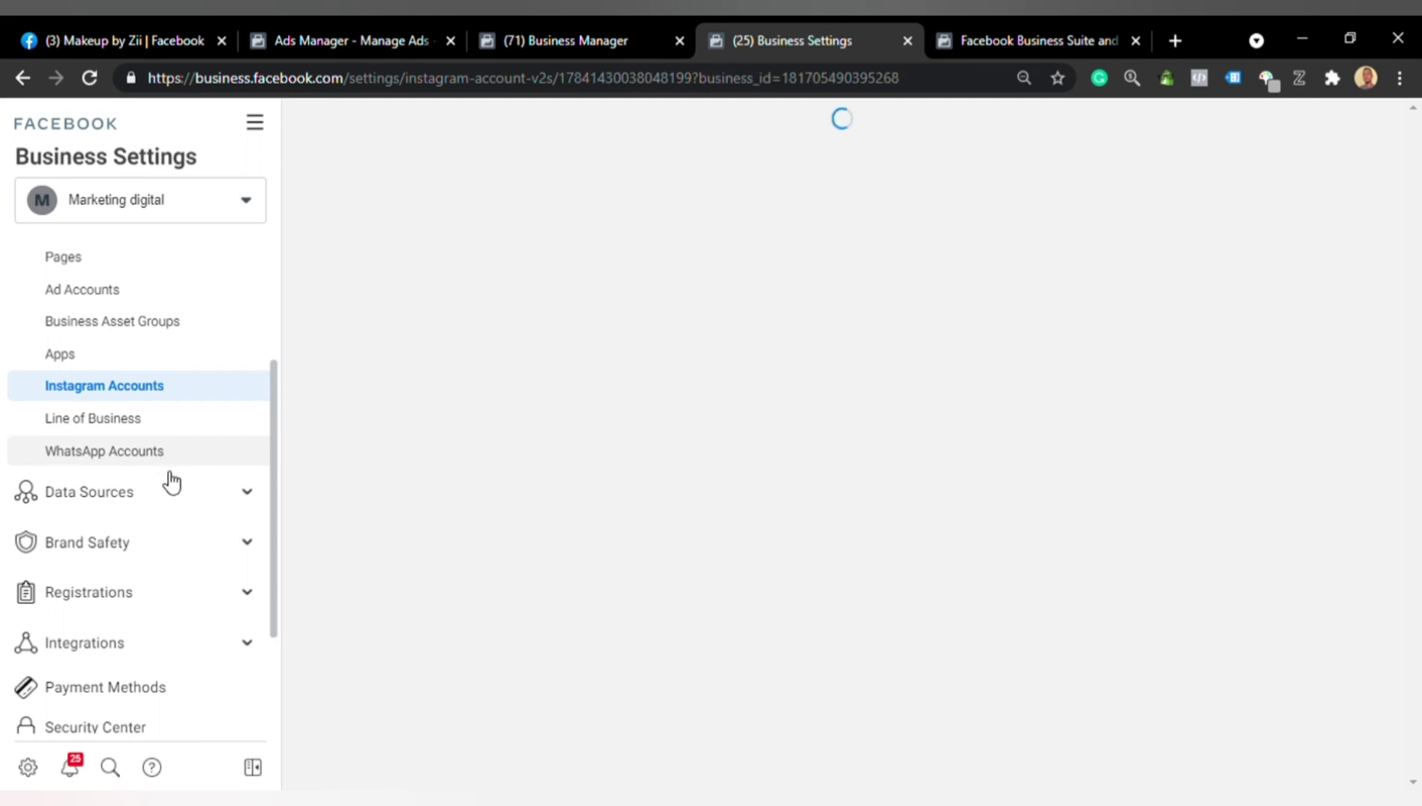
pyautogui.scroll(-2, 119, 470)
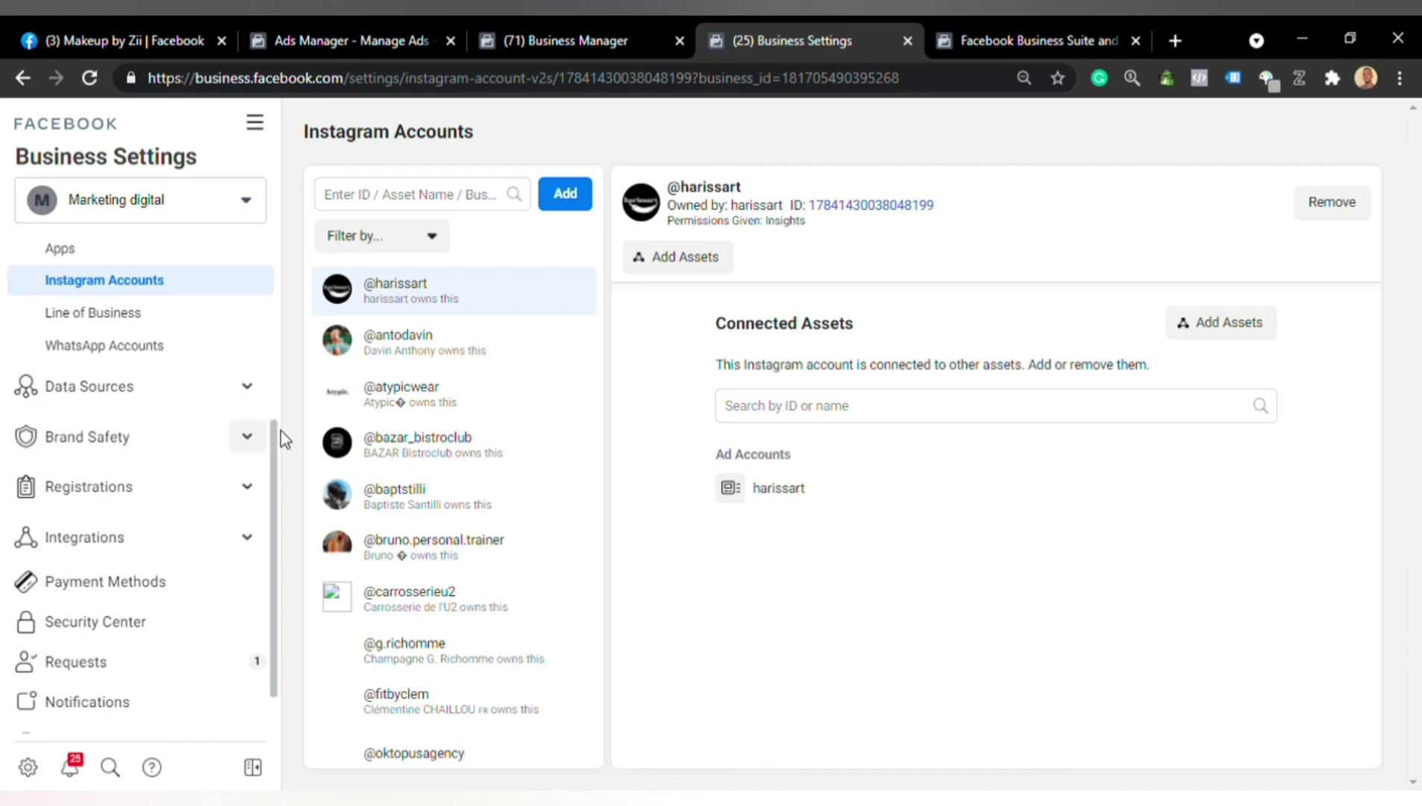
# Expand the Integrations, Registrations and Brand Safety sections of Business Settings to view their entries
pyautogui.moveTo(274, 437); pyautogui.dragTo(276, 477)
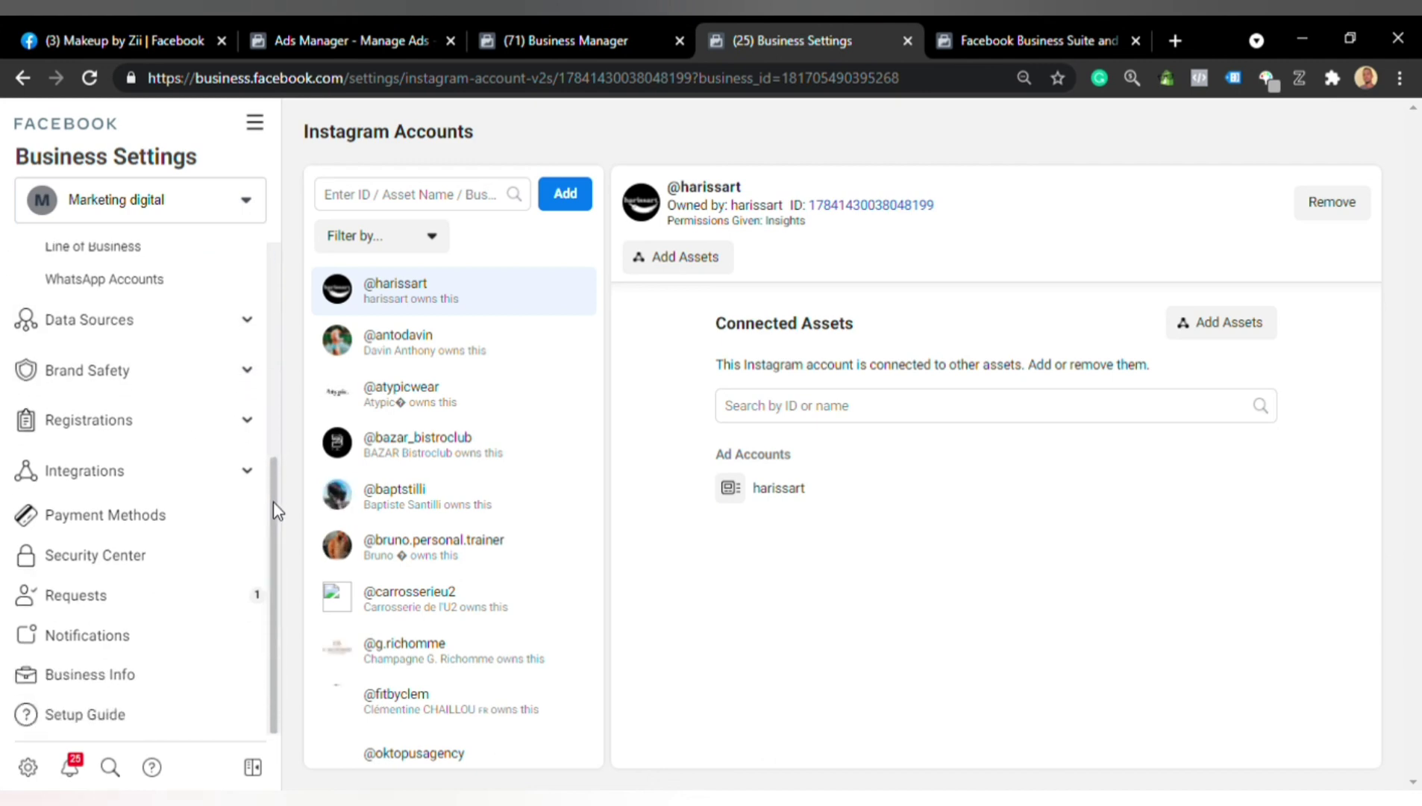
pyautogui.click(222, 478)
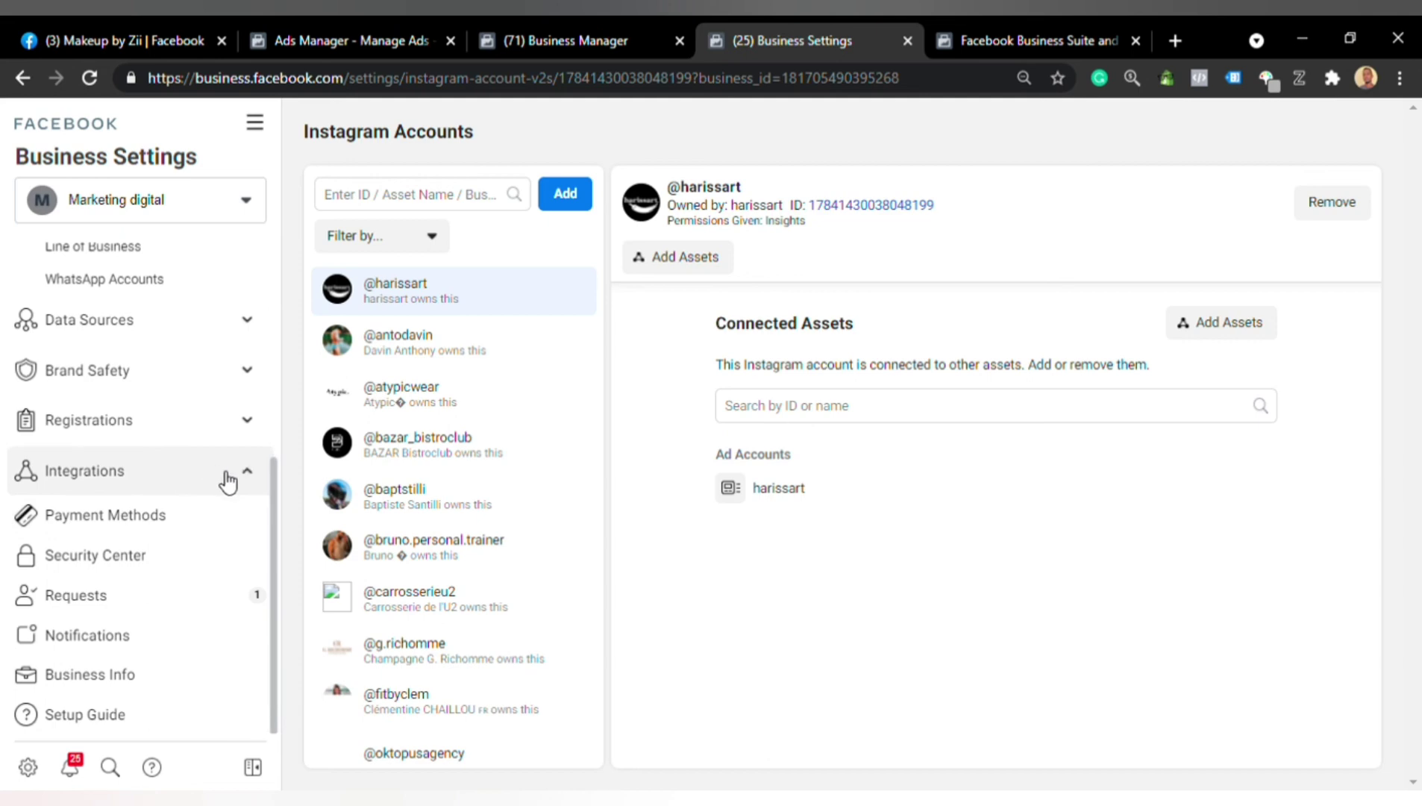
pyautogui.click(223, 430)
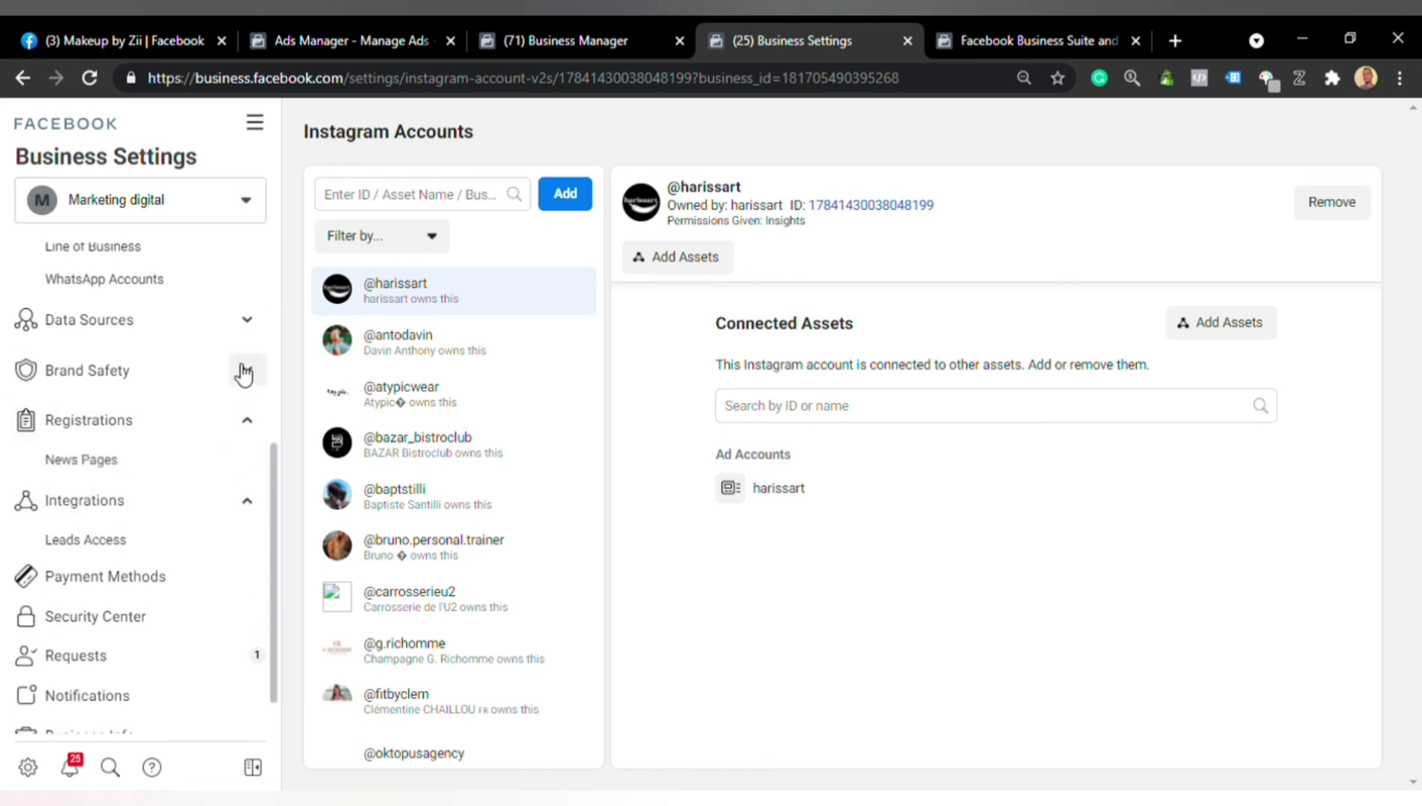
pyautogui.click(245, 369)
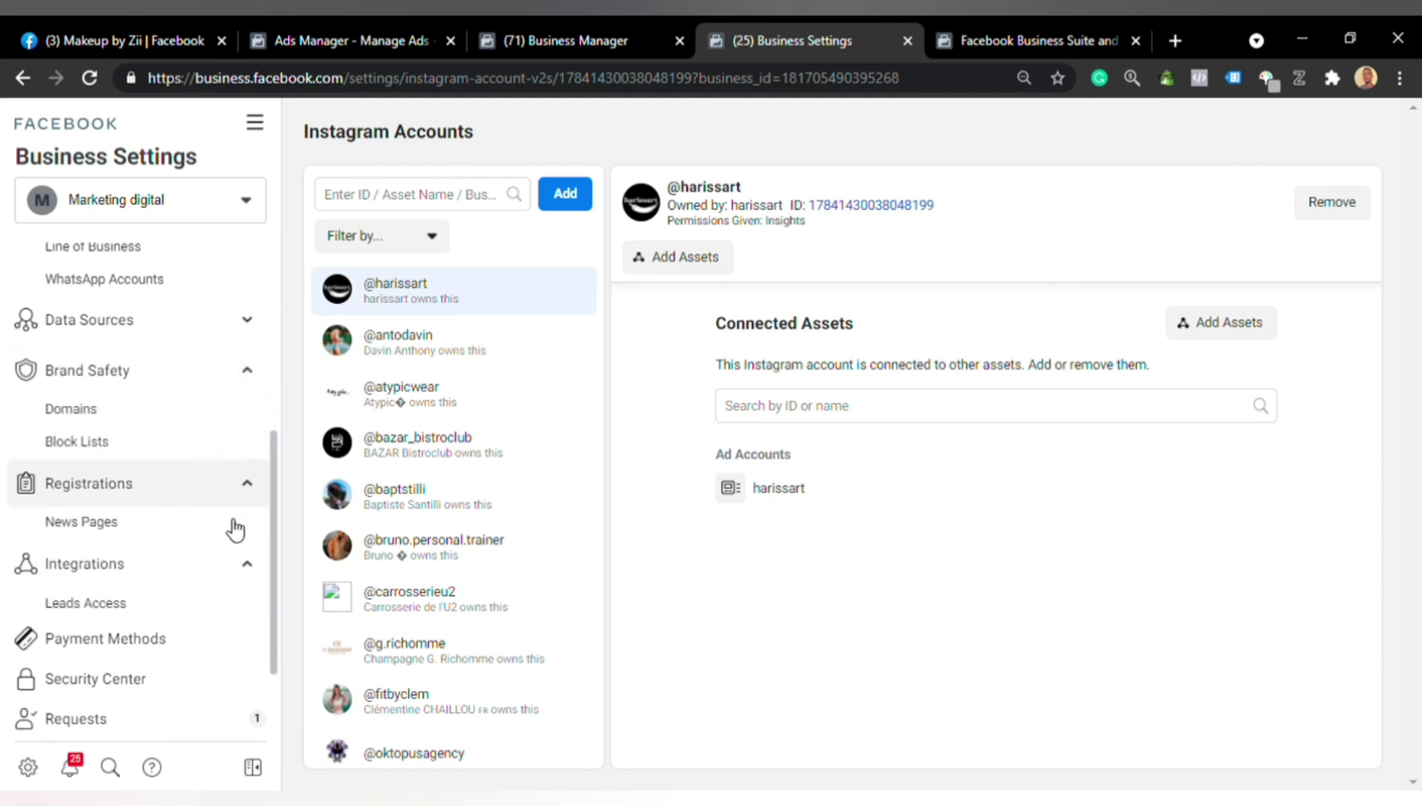
# Collapse the Accounts and Users sections and look through the remaining Business Settings categories
pyautogui.scroll(-2, 175, 628)
pyautogui.scroll(6, 197, 537)
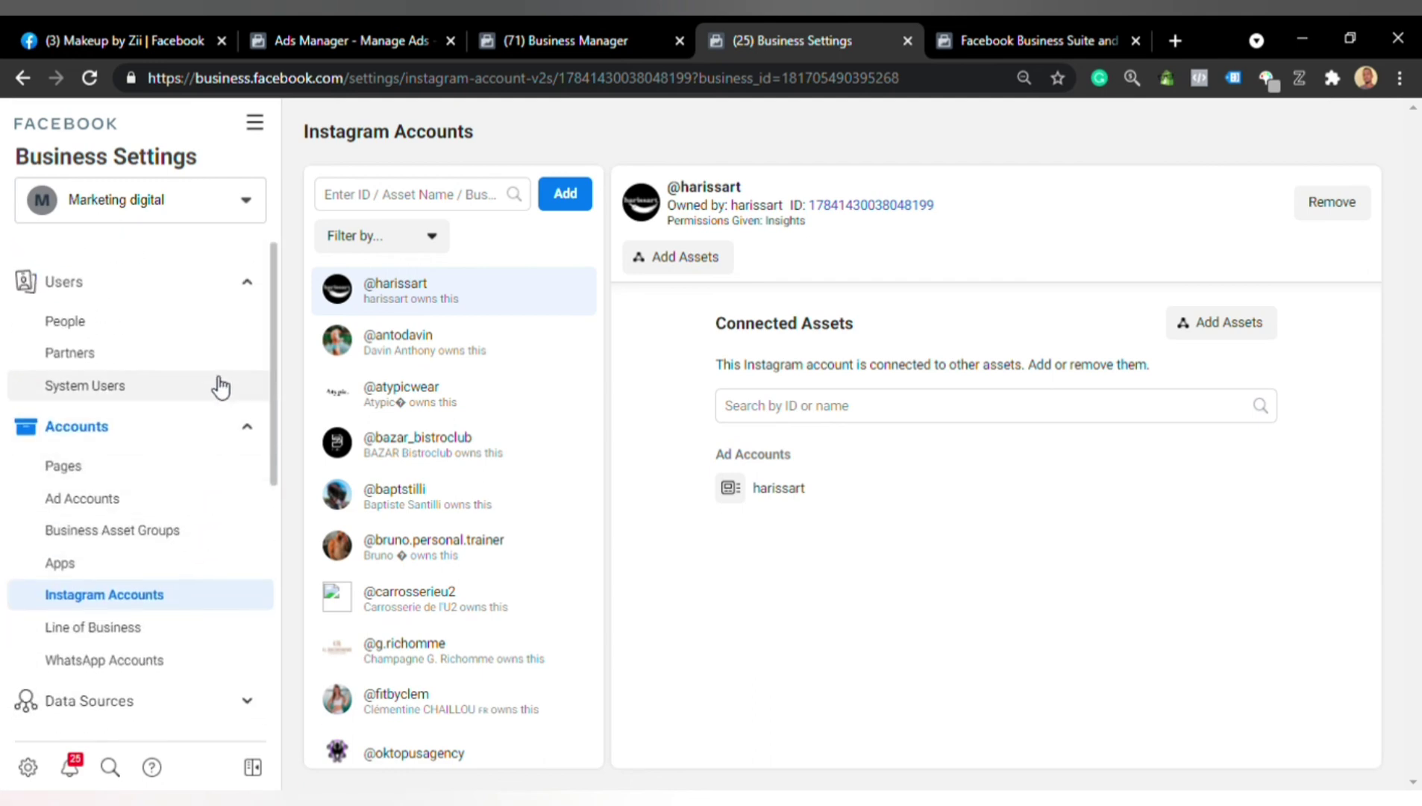
pyautogui.click(250, 431)
pyautogui.click(252, 287)
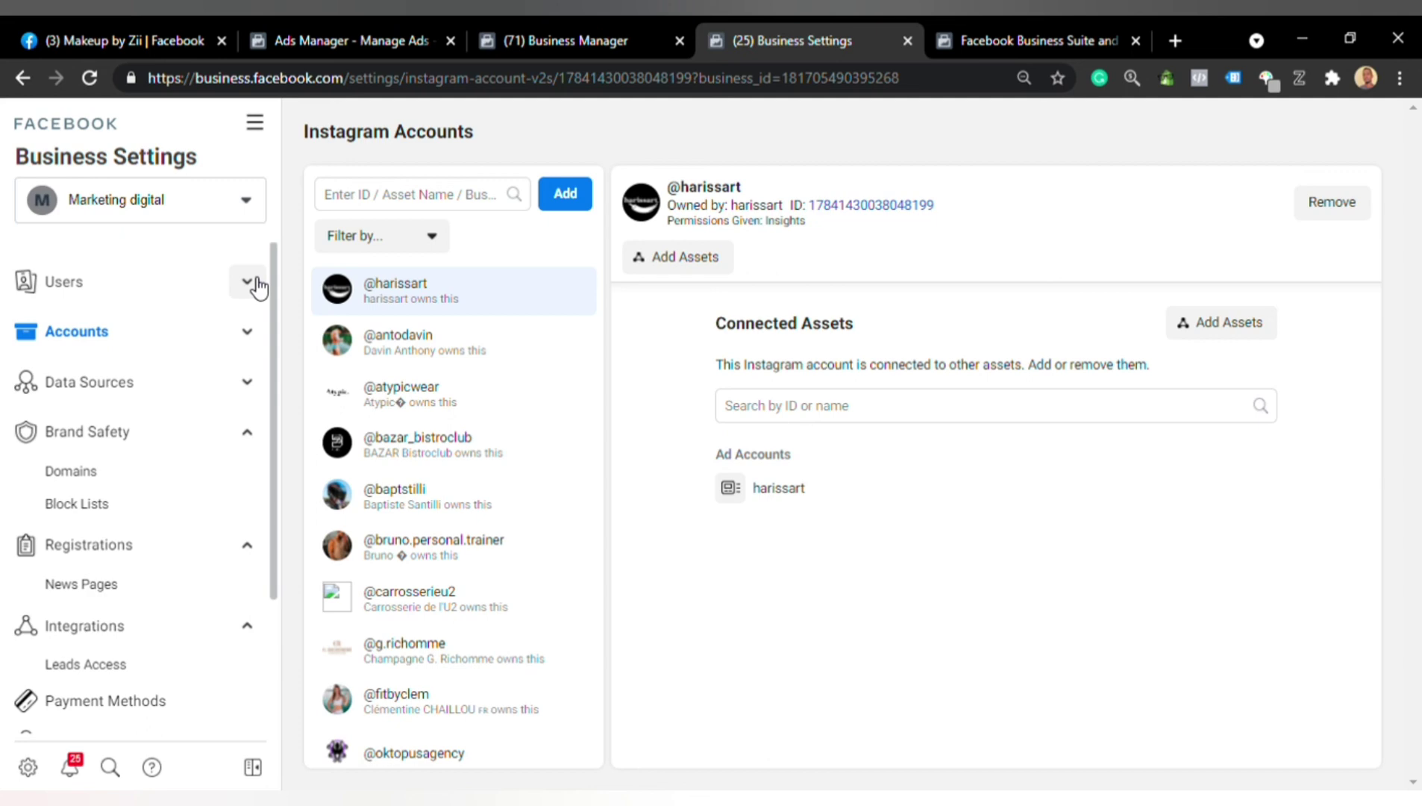
pyautogui.scroll(-1, 277, 293)
pyautogui.scroll(-1, 276, 294)
pyautogui.scroll(1, 270, 297)
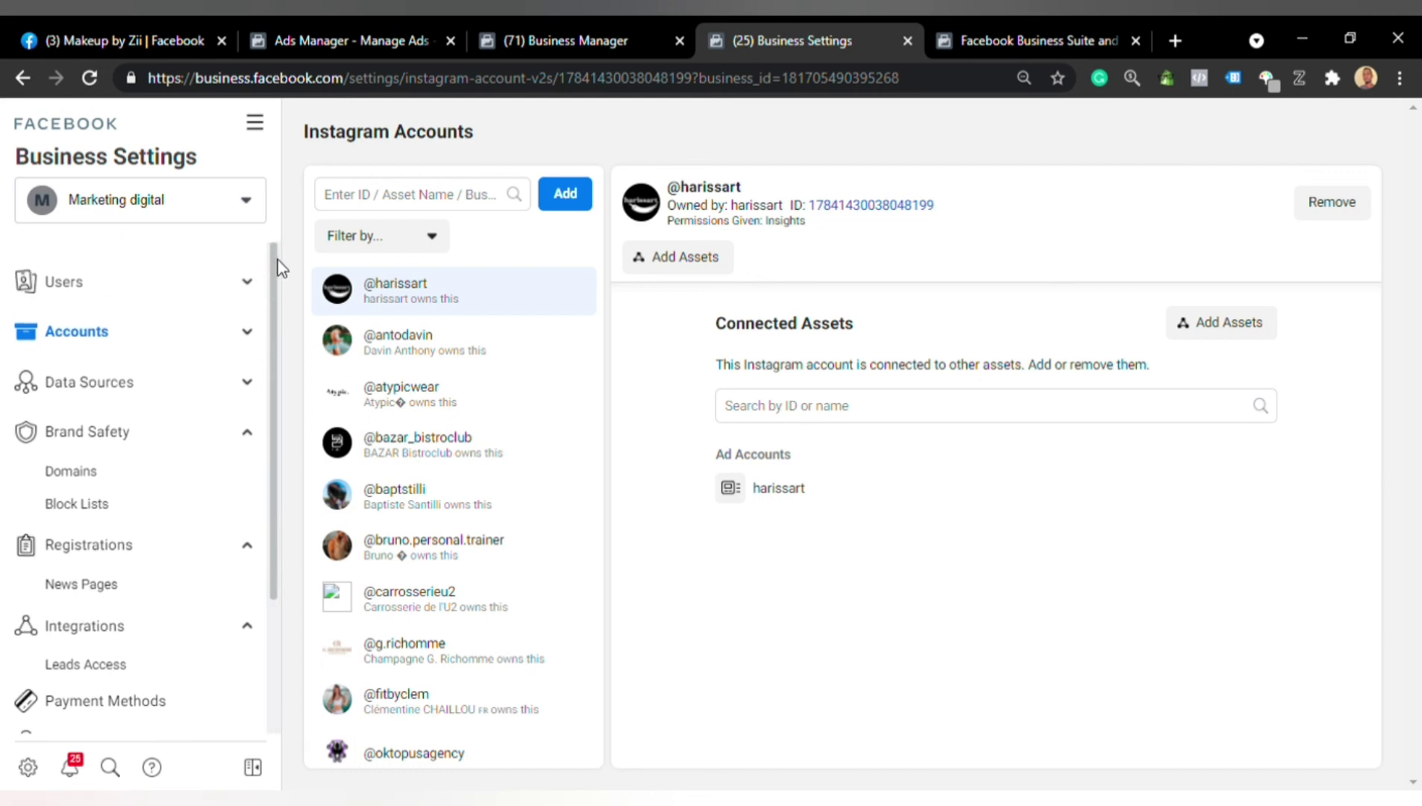
pyautogui.scroll(-3, 175, 413)
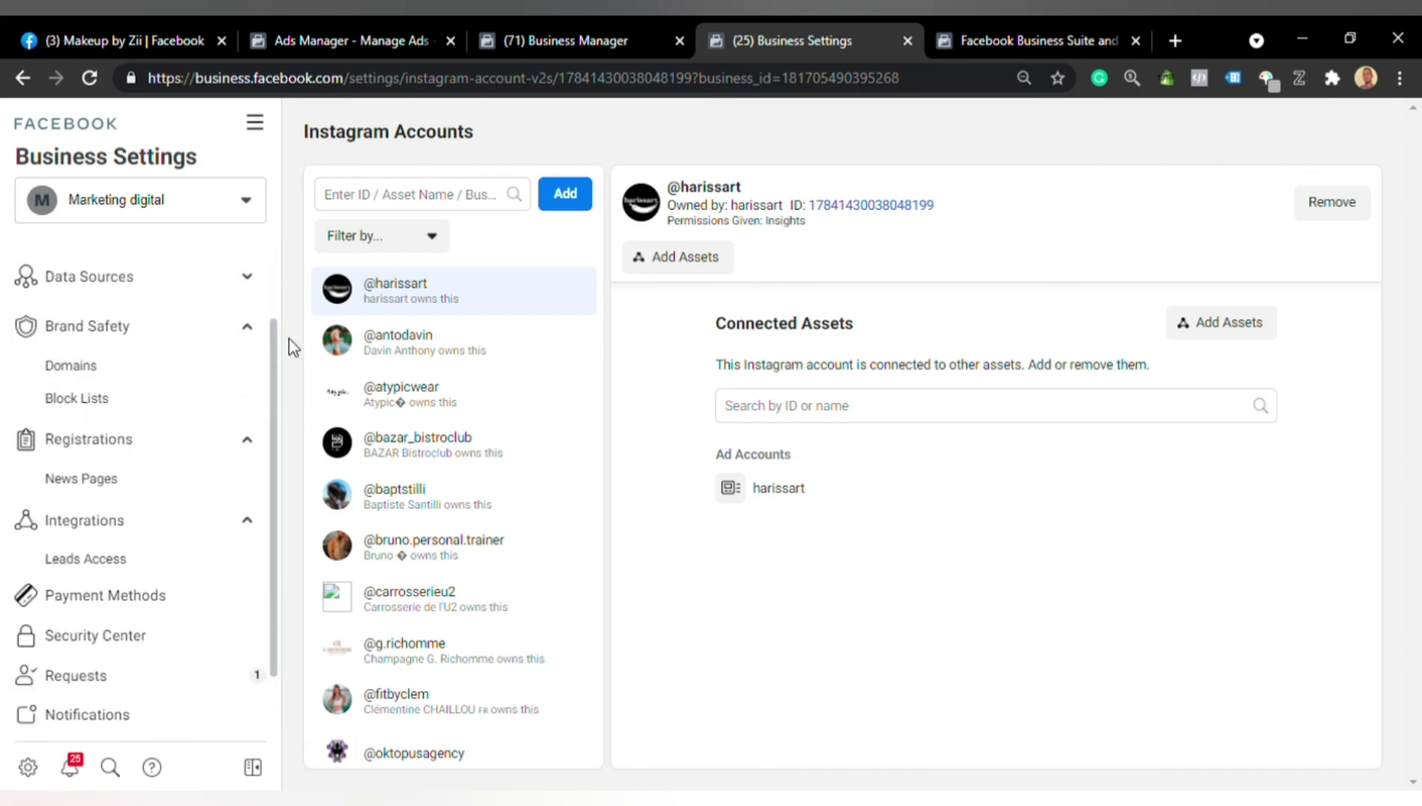
pyautogui.scroll(1, 273, 332)
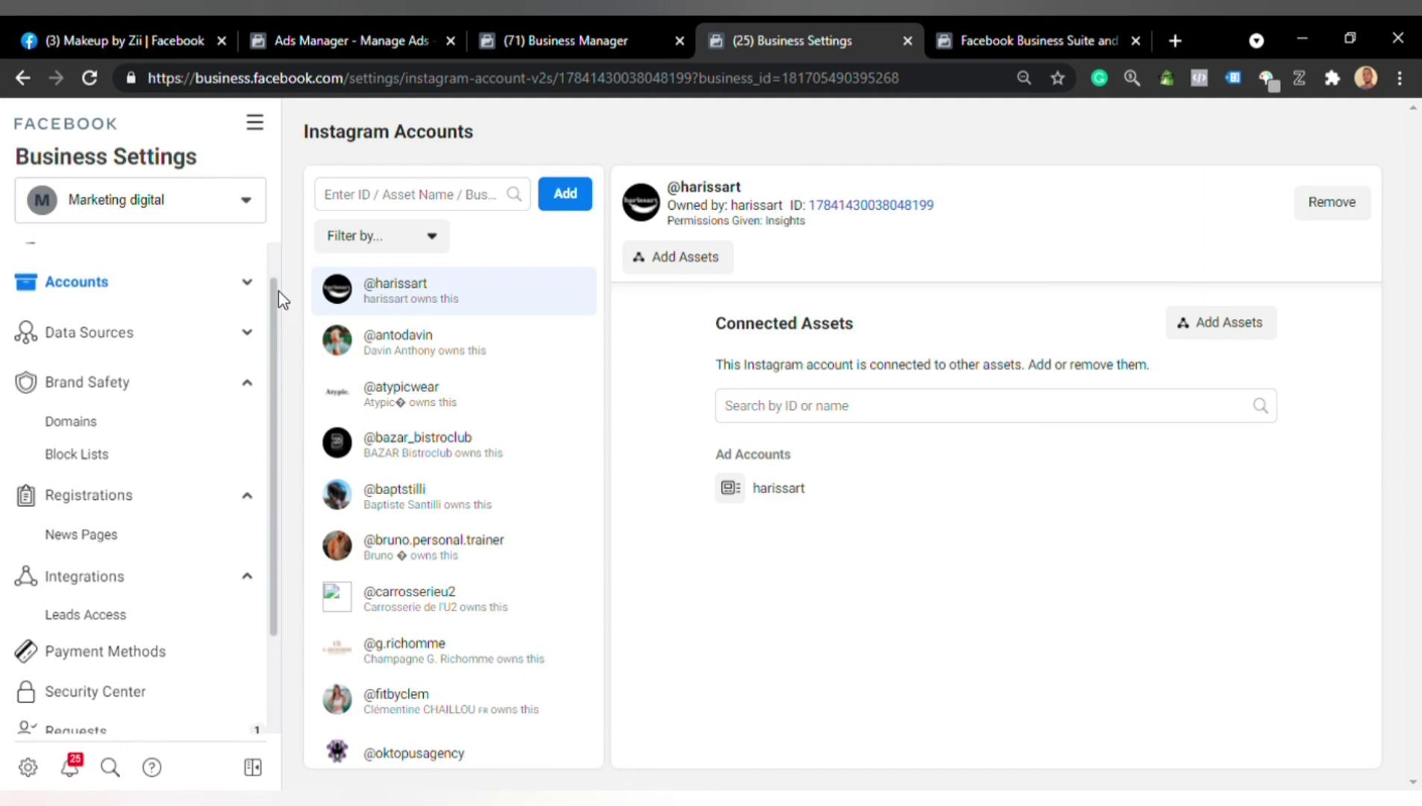
pyautogui.scroll(-1, 278, 330)
pyautogui.scroll(3, 283, 299)
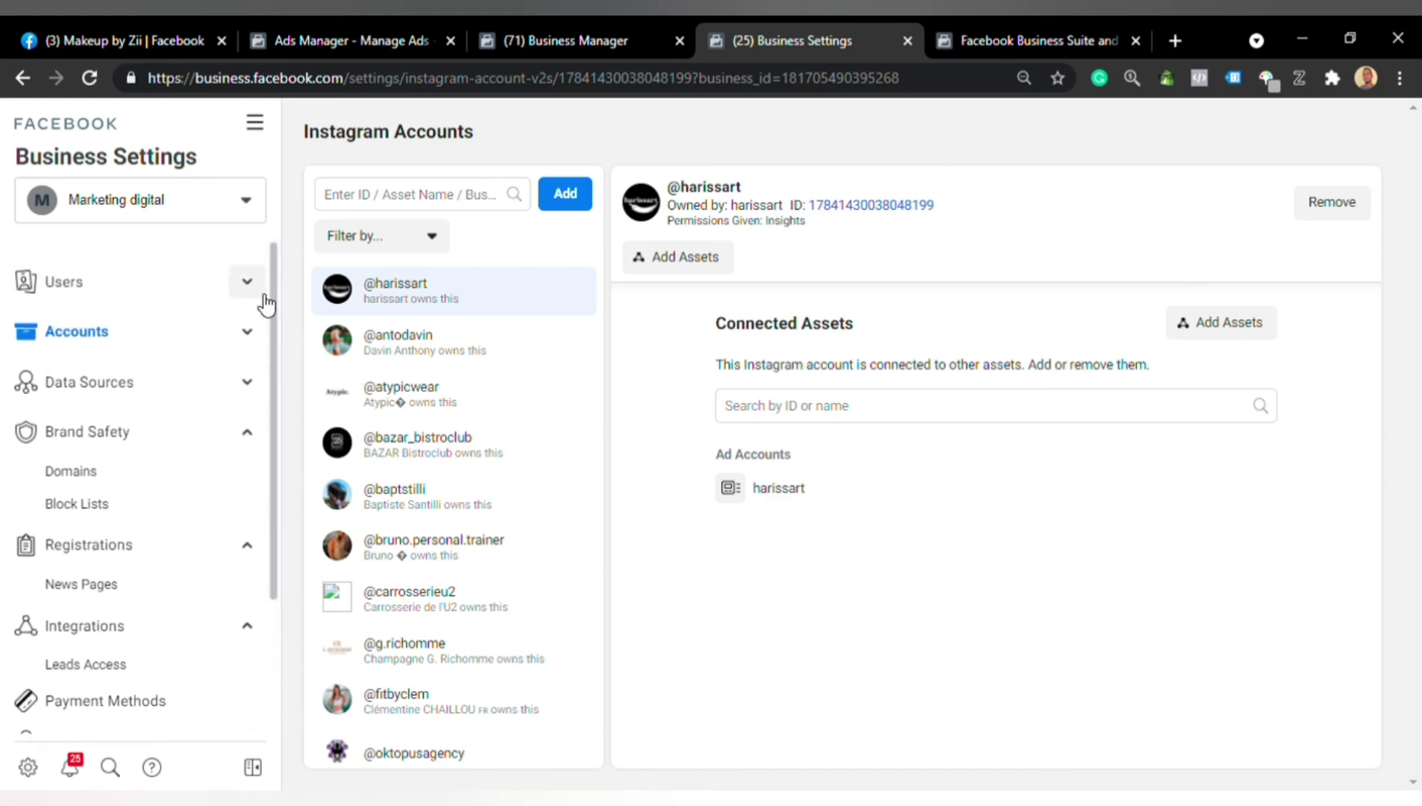
# Expand the Accounts section again and open its Ad Accounts page
pyautogui.click(245, 331)
pyautogui.click(134, 409)
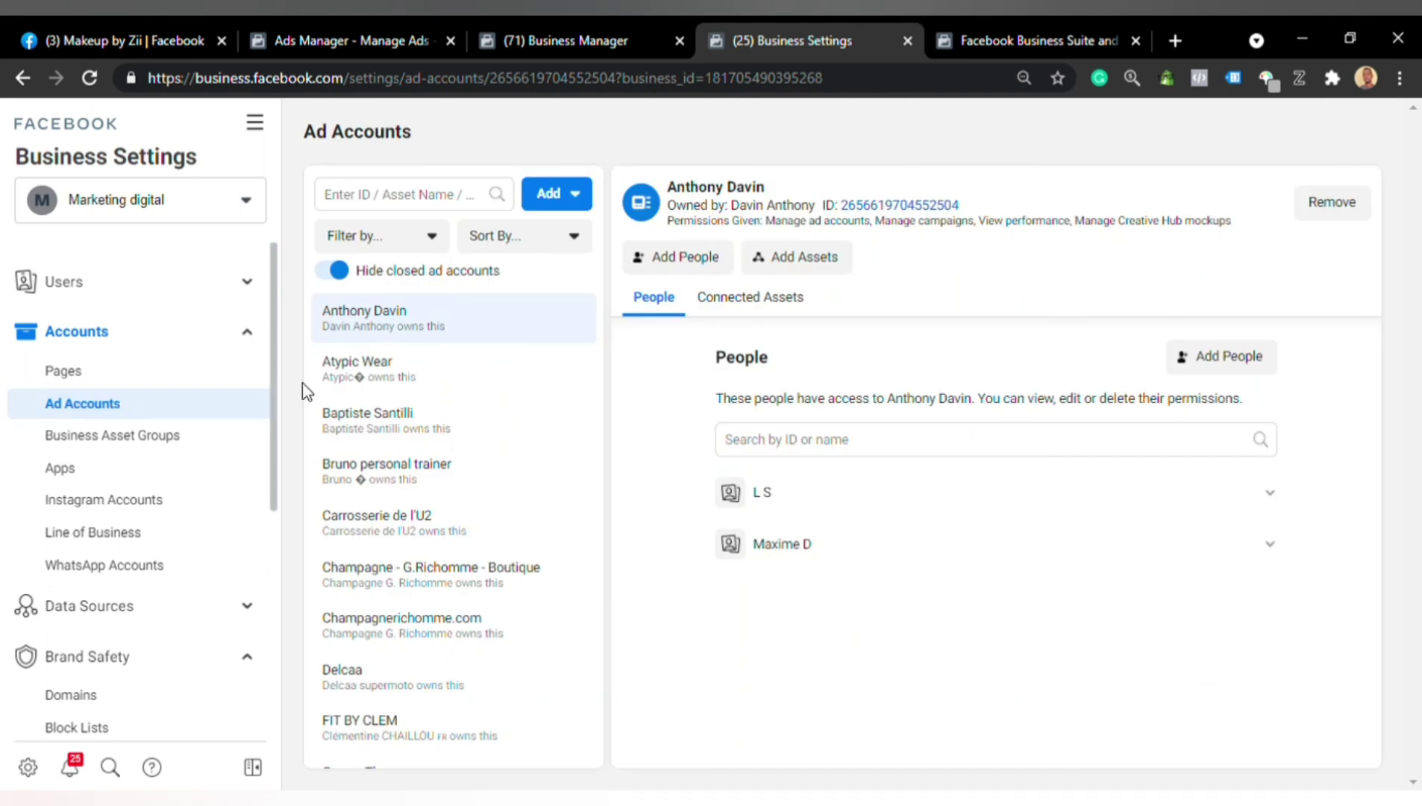